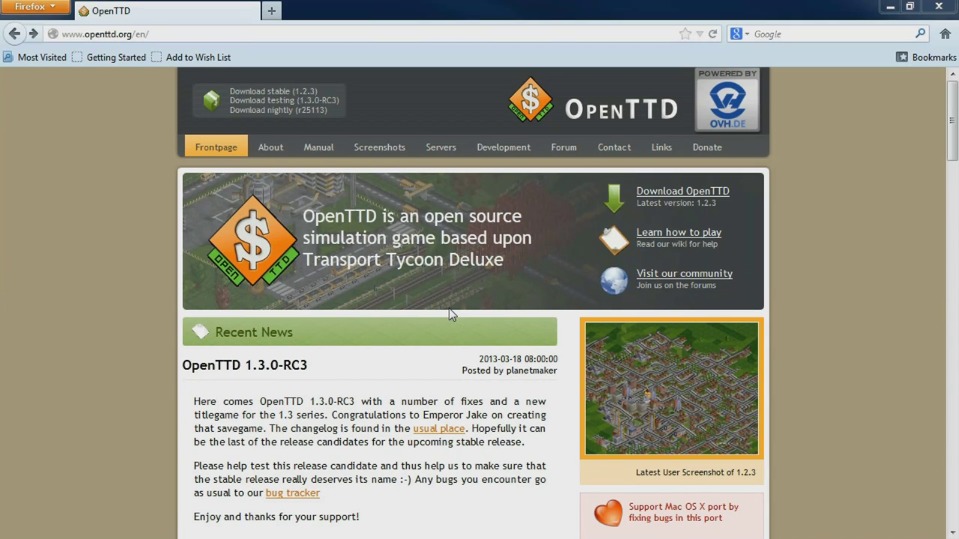
Step: Go to the OpenTTD download page from the website
drag(83, 34, 133, 35)
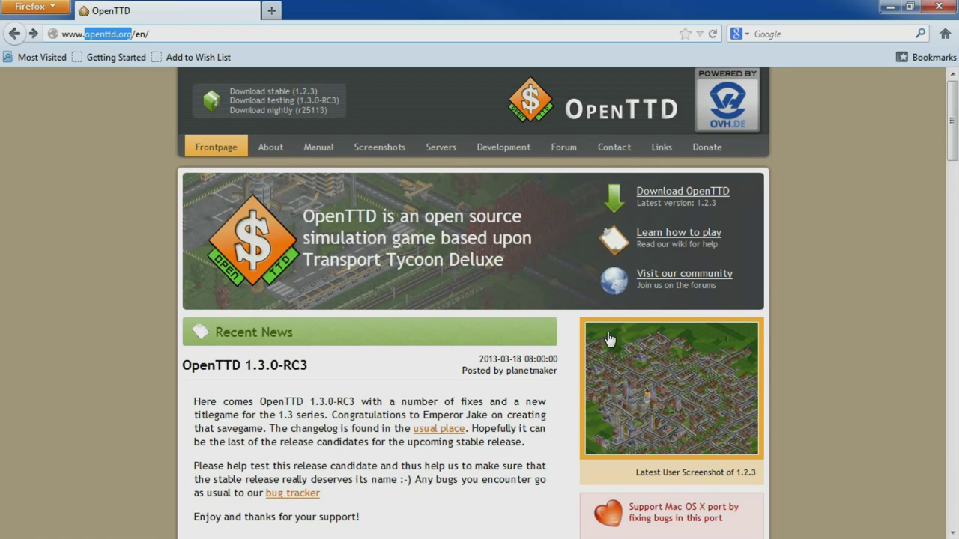
click(670, 201)
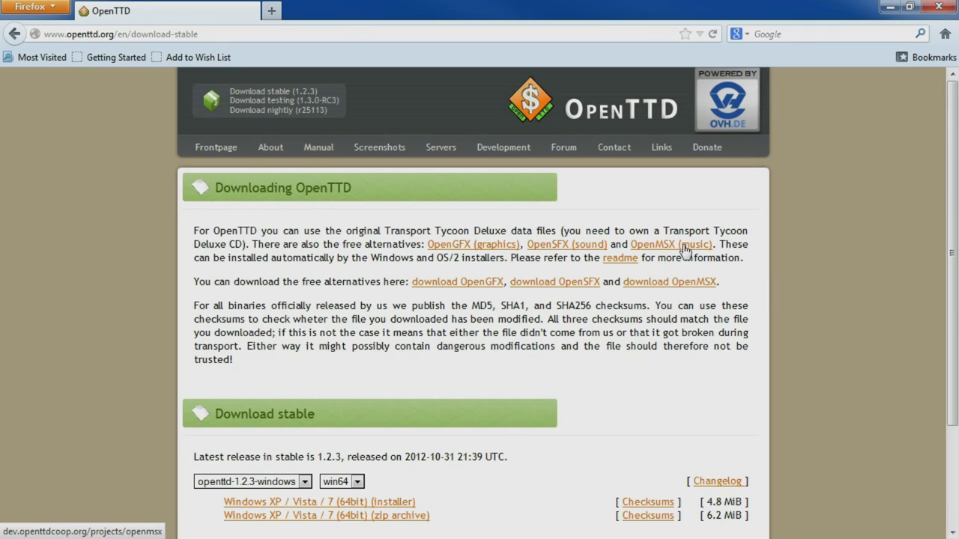
scroll(367, 337, down, 3)
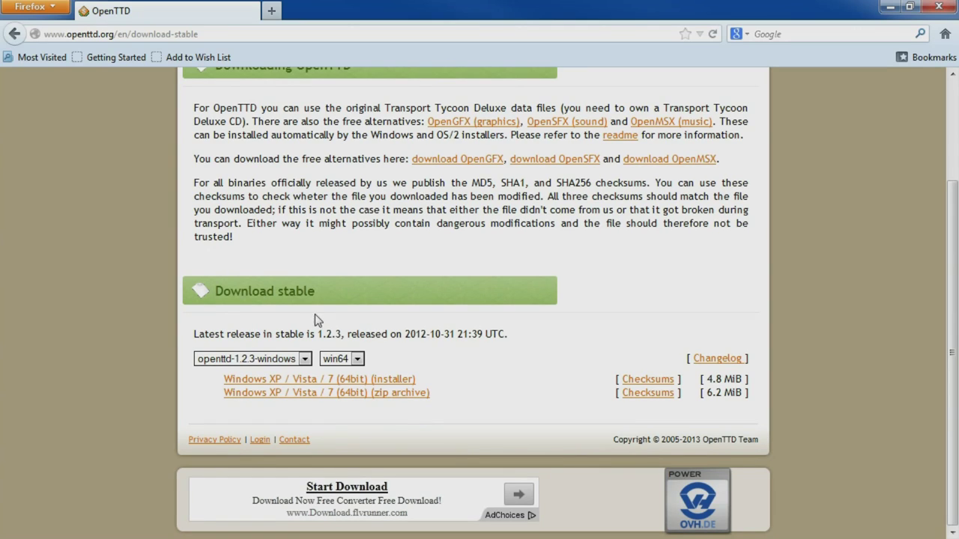
Step: Pick the openttd-1.2.3-windows win64 package and save the 64-bit installer to disk
click(247, 361)
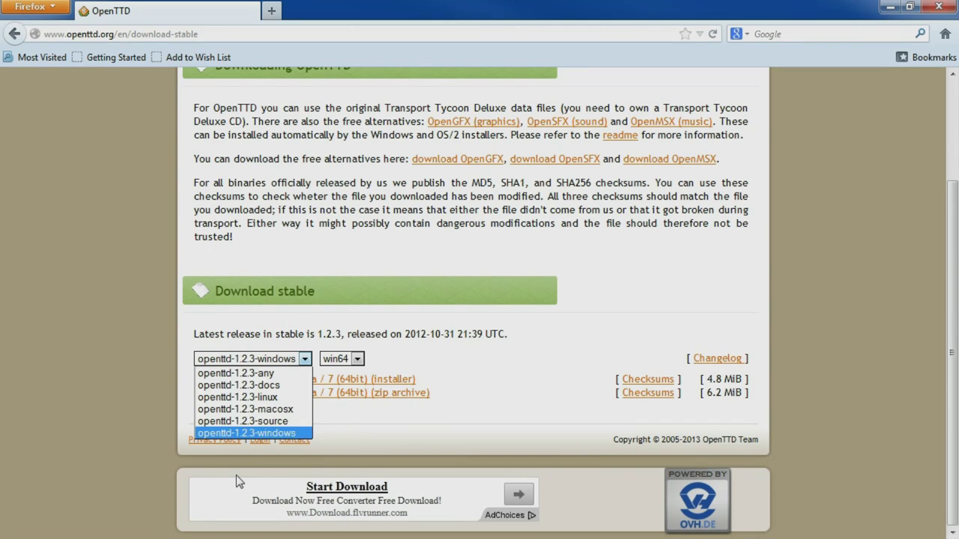
click(359, 361)
click(359, 361)
click(337, 397)
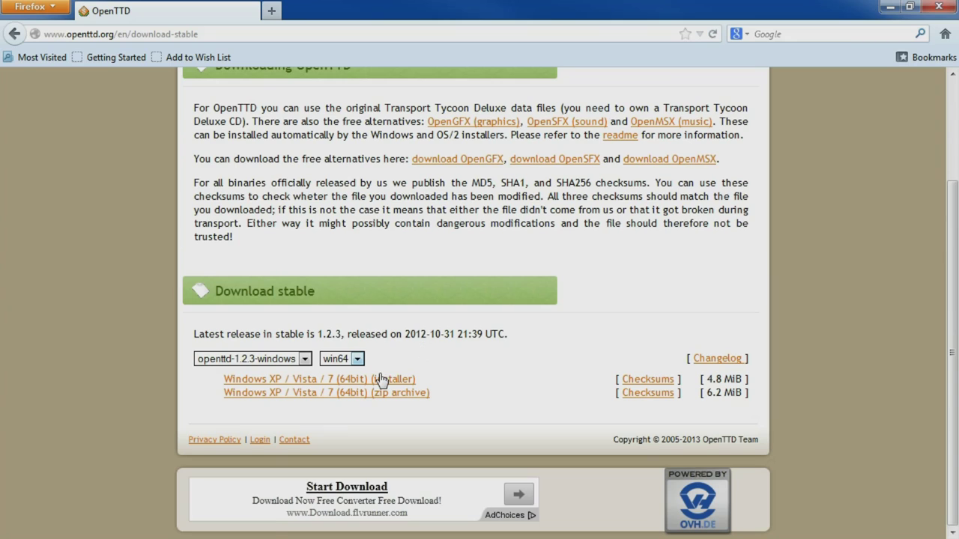
click(381, 382)
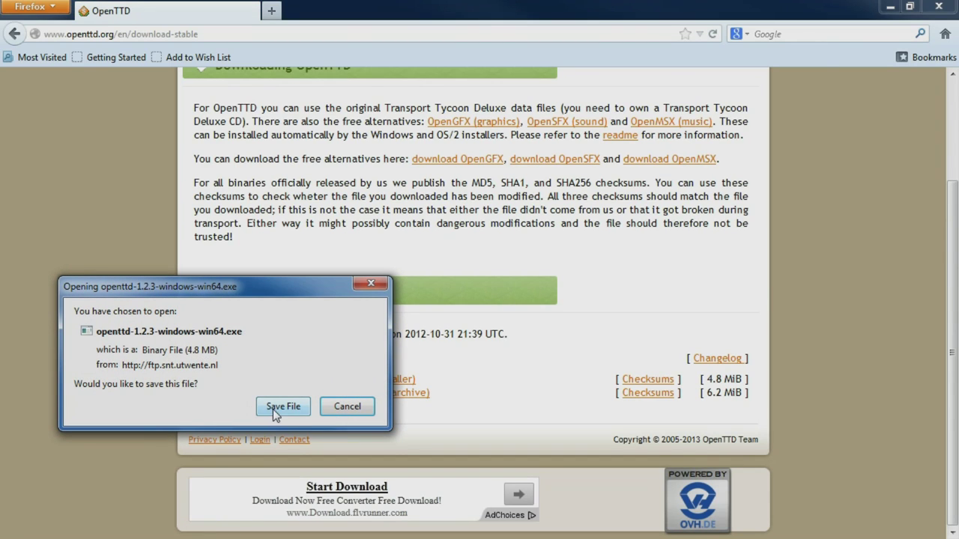
click(278, 405)
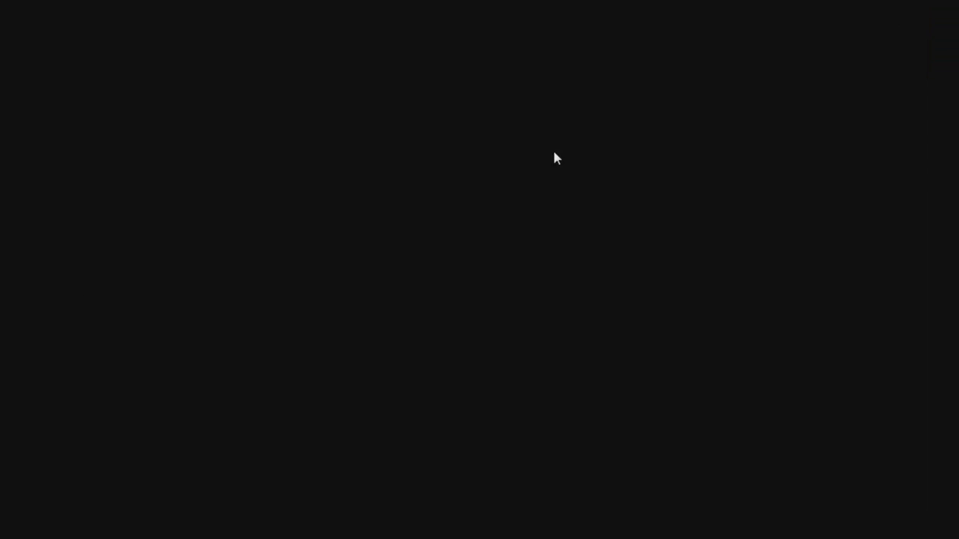
Step: Reposition the installer icon on the desktop and centre the setup wizard
drag(332, 142, 367, 124)
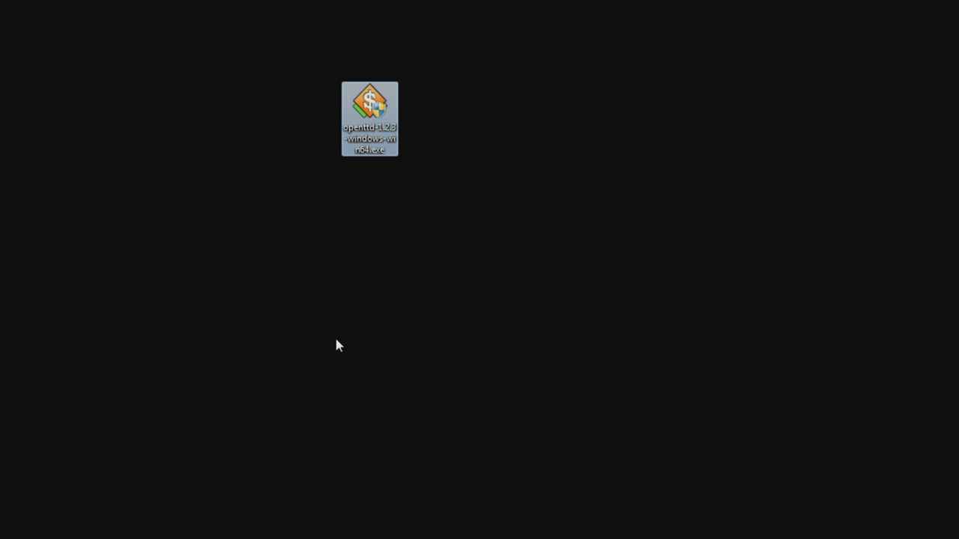
click(360, 180)
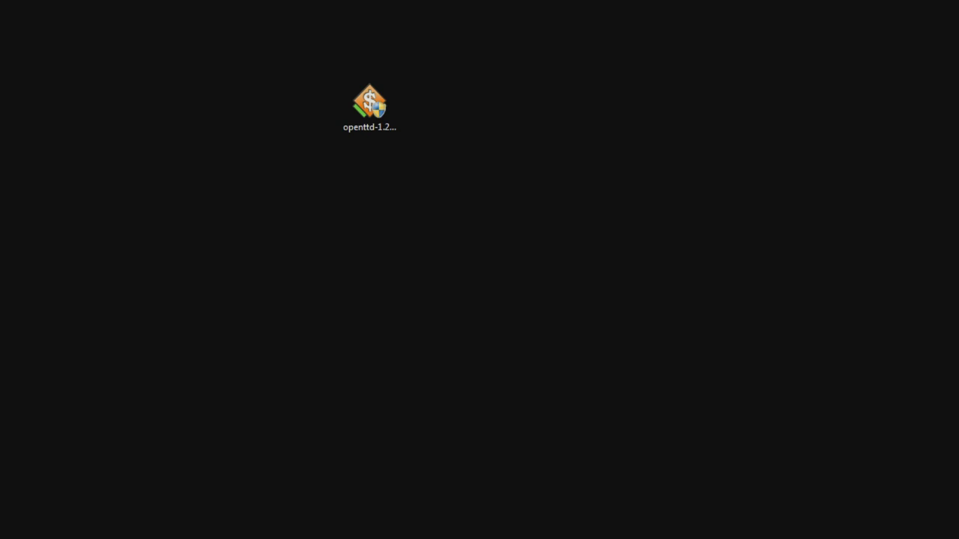
drag(4, 314, 457, 88)
Step: Accept the licence, keep all components and the default folder, then quit setup without installing
click(576, 349)
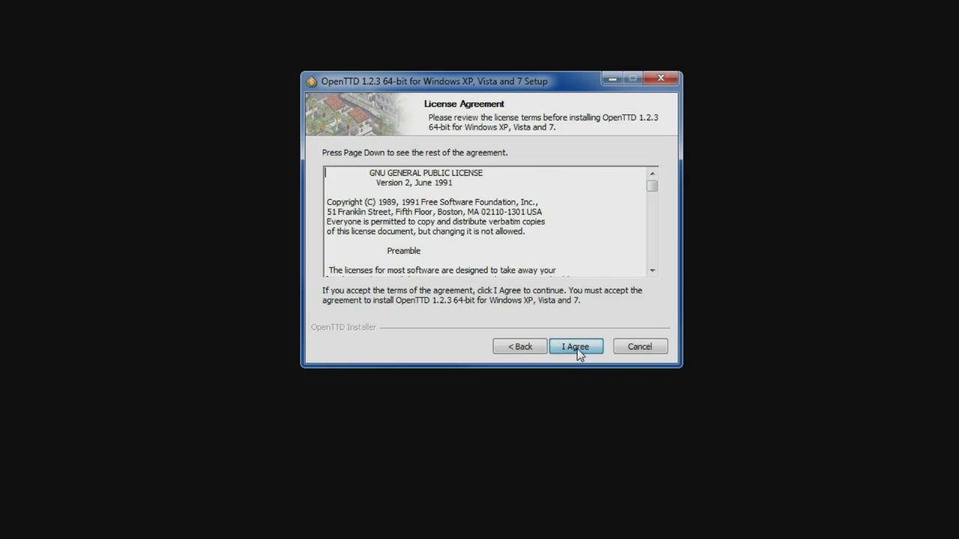
click(576, 349)
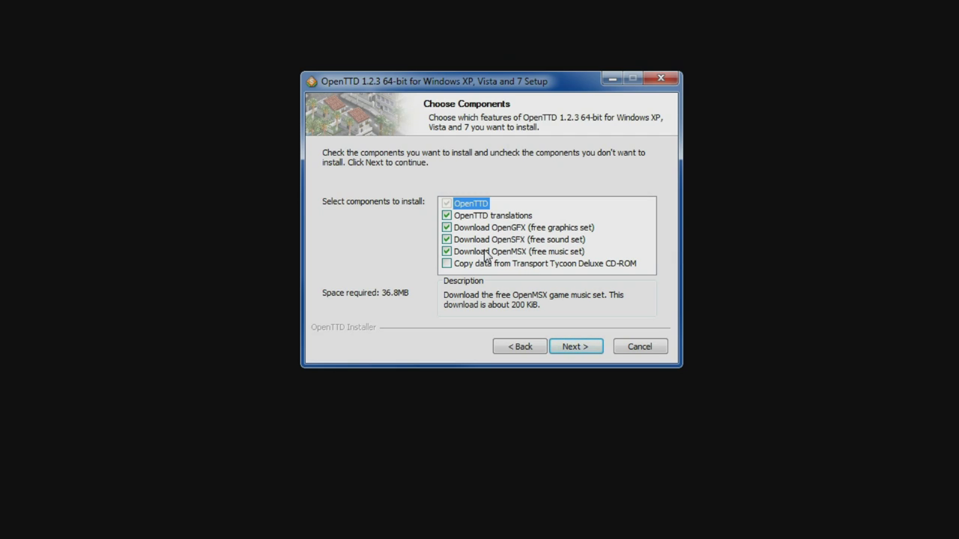
click(574, 347)
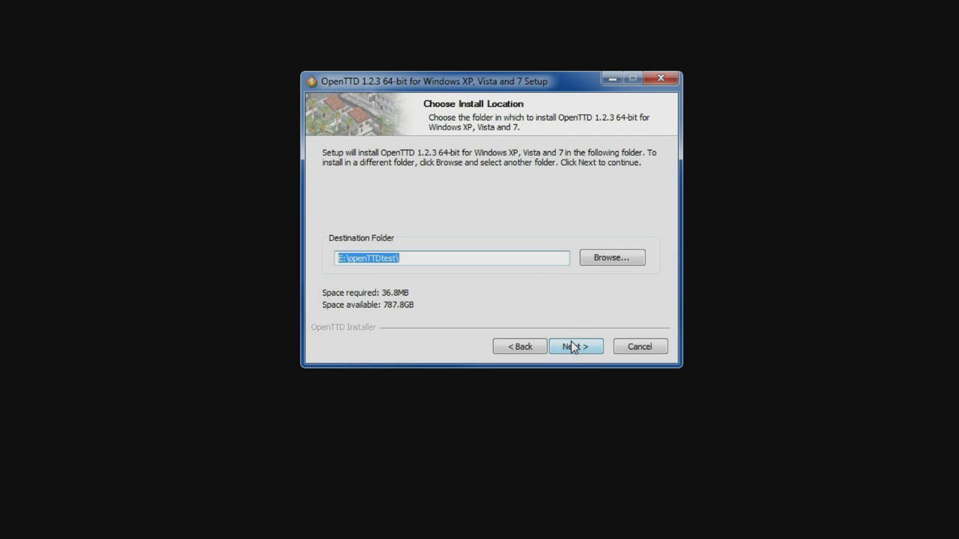
click(571, 344)
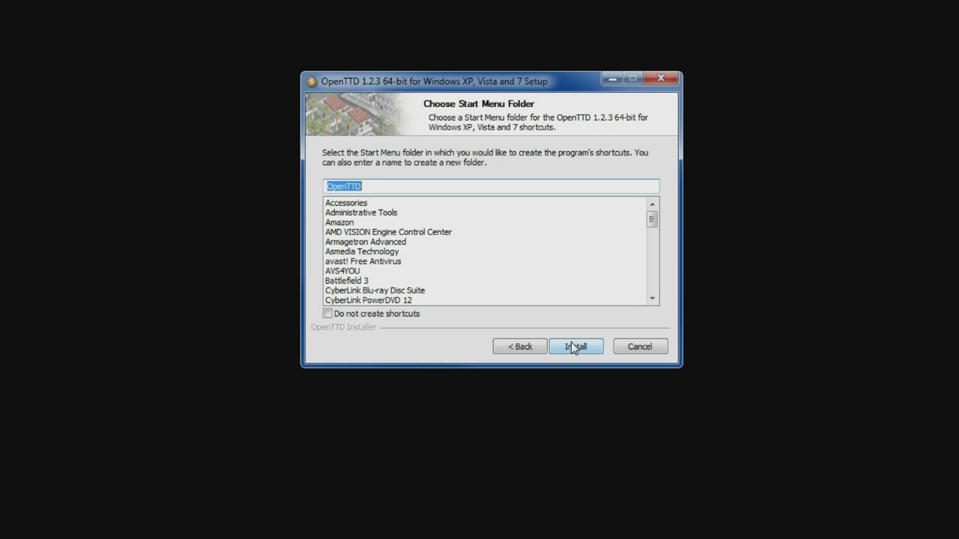
click(626, 348)
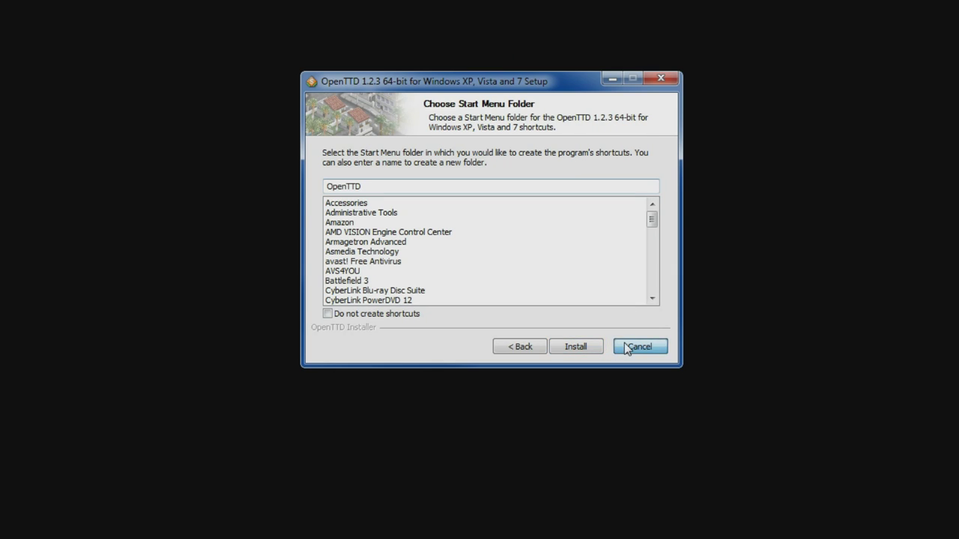
click(541, 331)
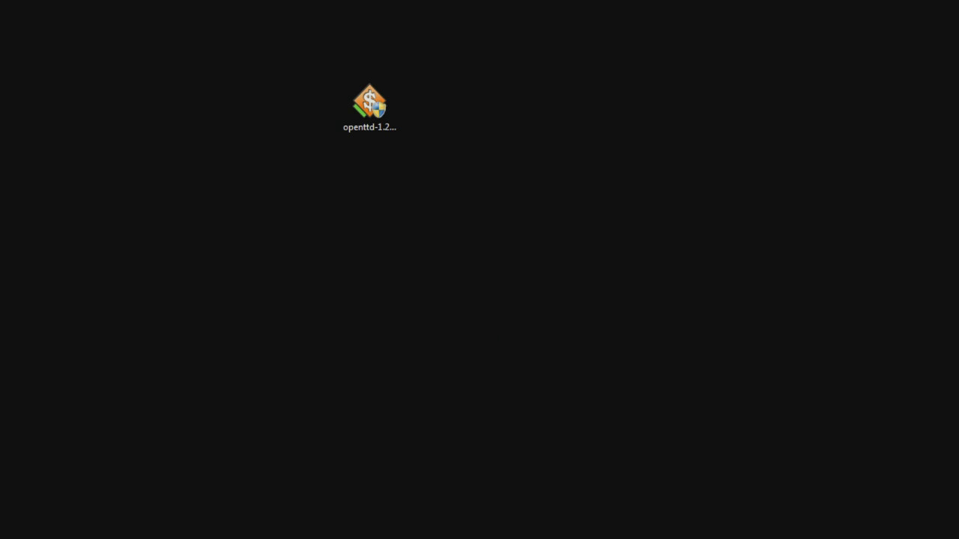
Step: Bring the openTTD folder window on screen and run openttd.exe to start the game
drag(0, 172, 534, 62)
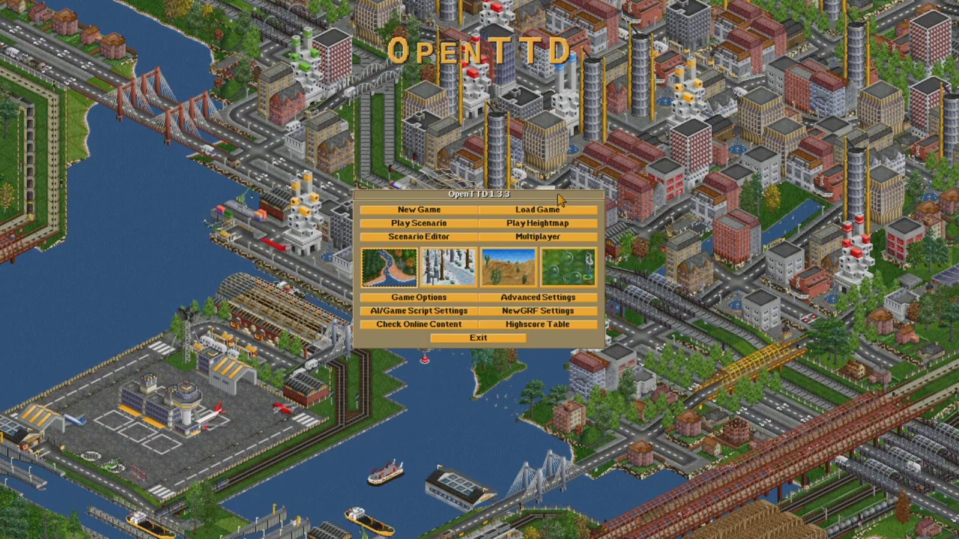
click(411, 299)
mouse_move(474, 92)
mouse_down()
mouse_move(489, 156)
mouse_move(474, 86)
mouse_up()
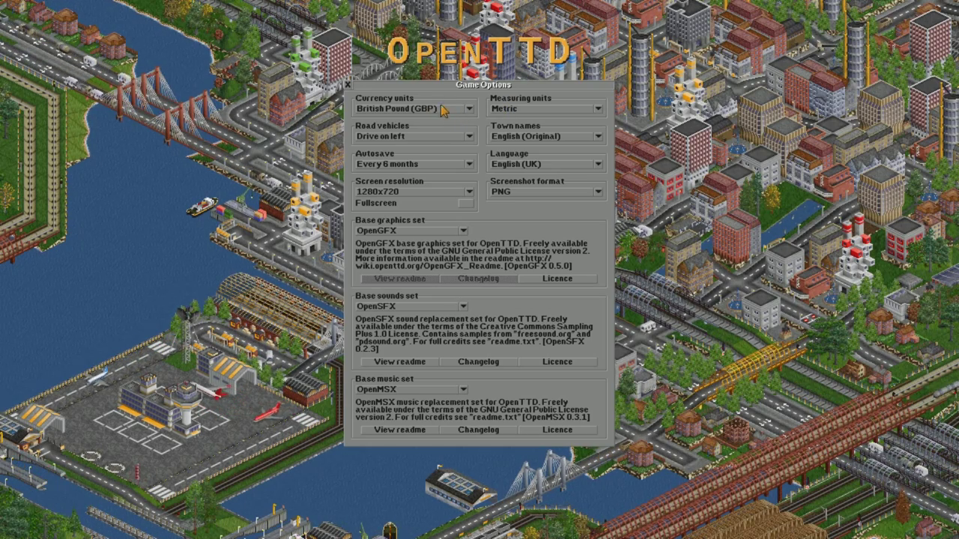
click(510, 138)
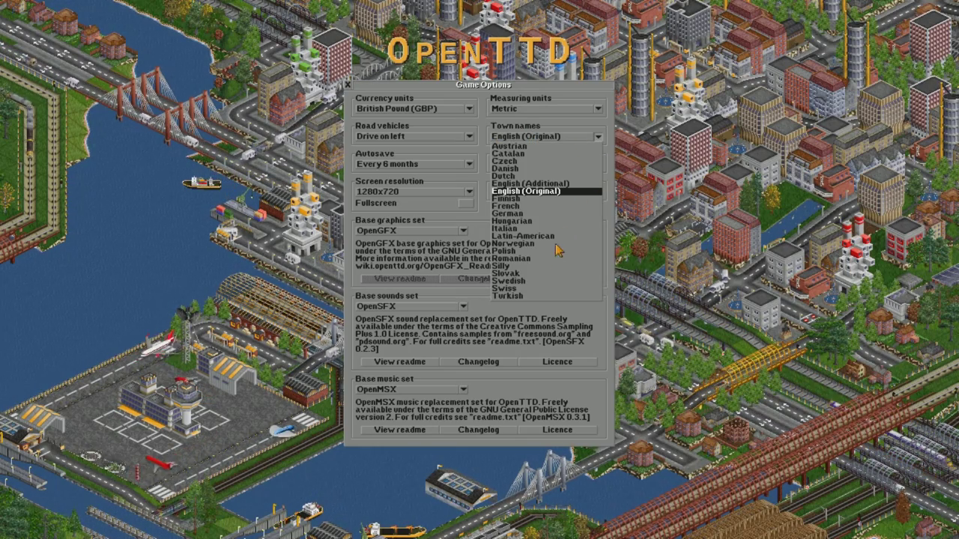
click(483, 132)
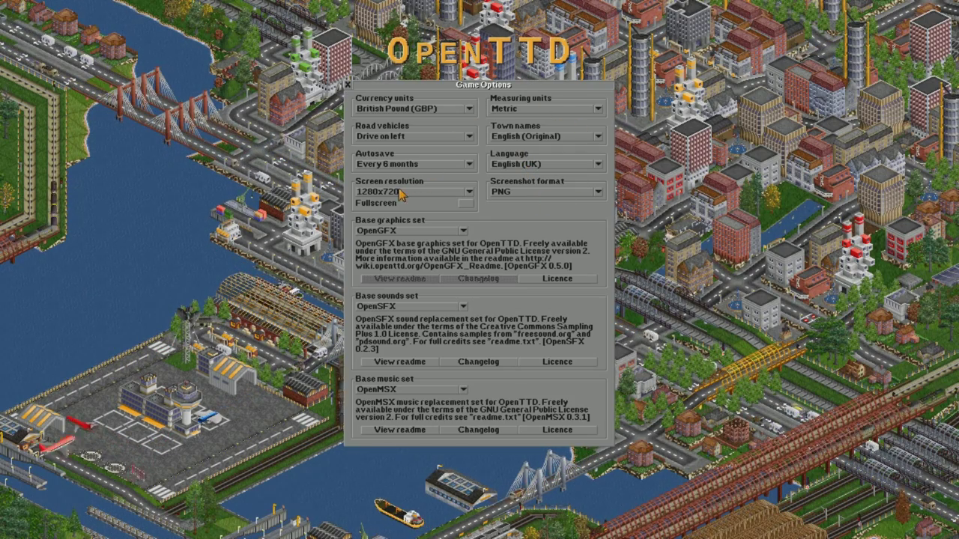
click(469, 192)
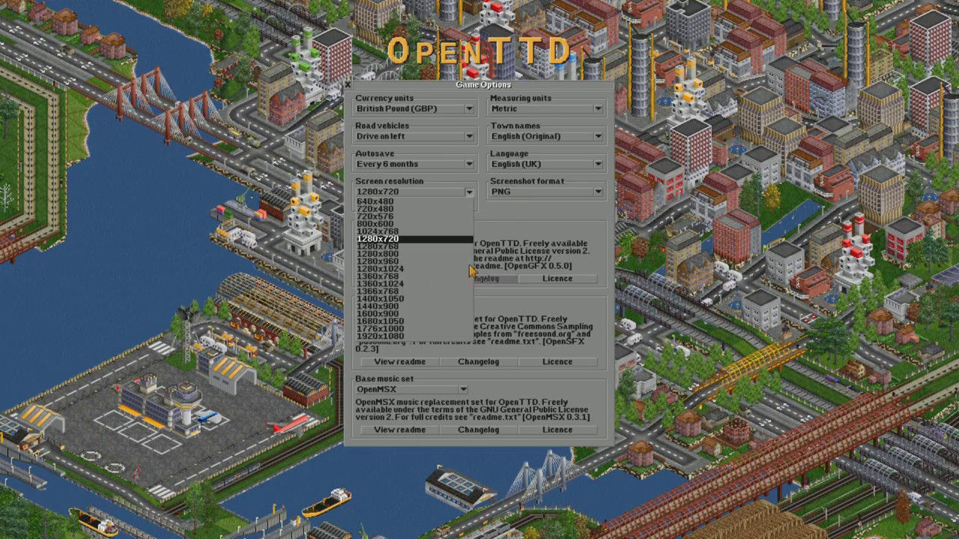
click(545, 230)
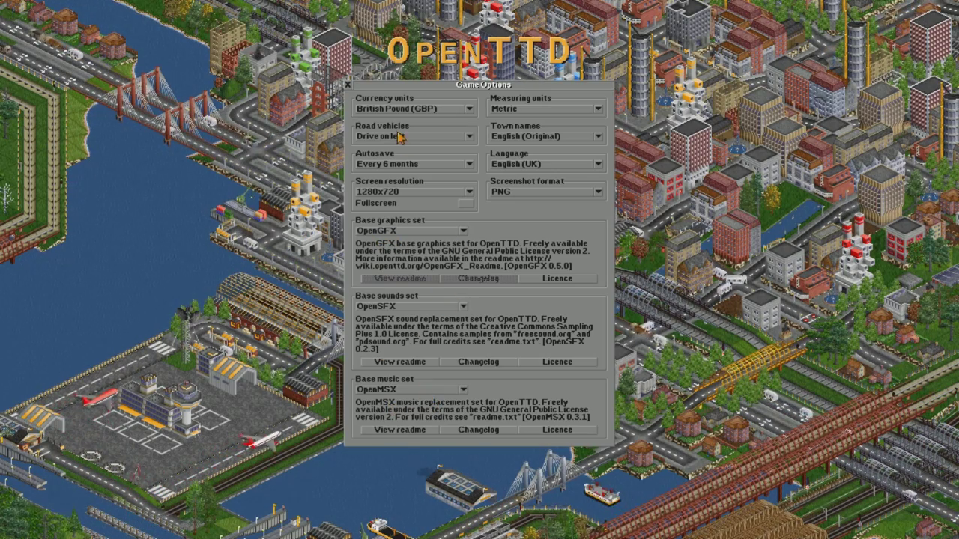
click(349, 85)
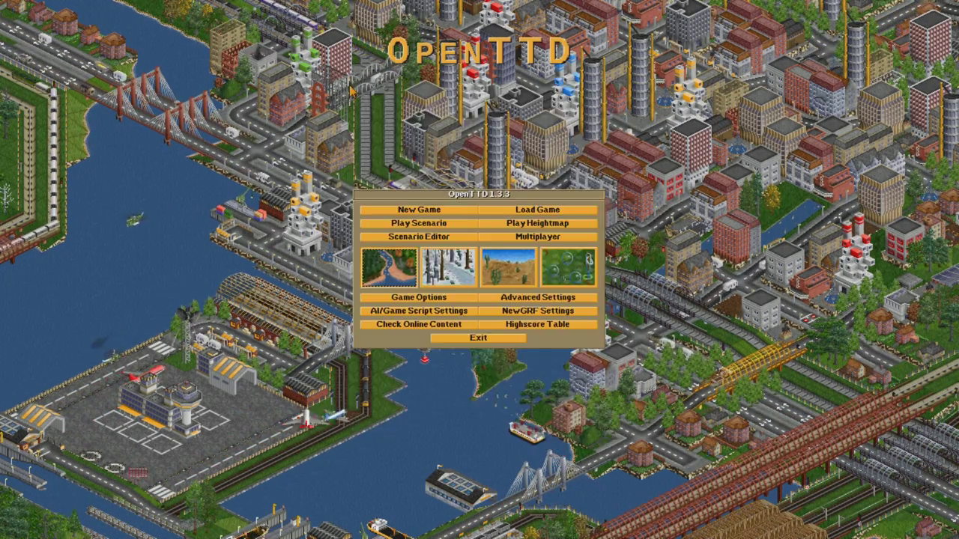
Step: Browse the online content list, viewing the OpenGFX, OpenMSX and Scott Joplin Anthology entries
click(410, 326)
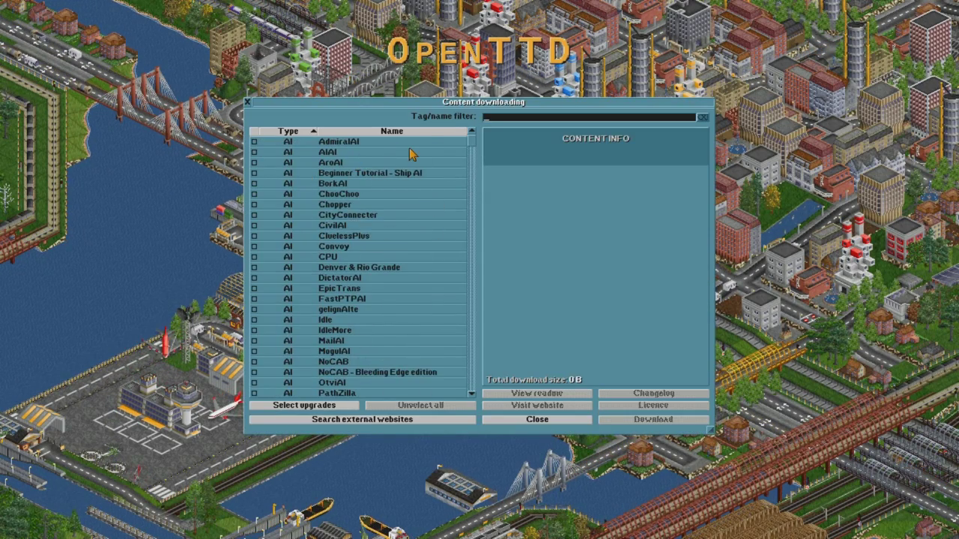
mouse_move(470, 146)
mouse_down()
mouse_move(450, 257)
mouse_move(449, 378)
mouse_move(456, 158)
mouse_move(469, 134)
mouse_up()
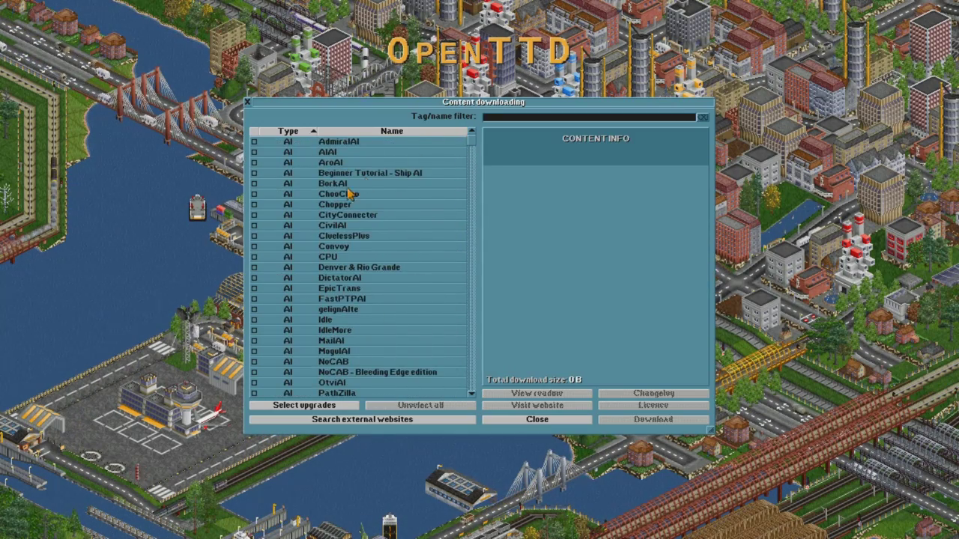
scroll(389, 212, down, 3)
drag(472, 148, 472, 172)
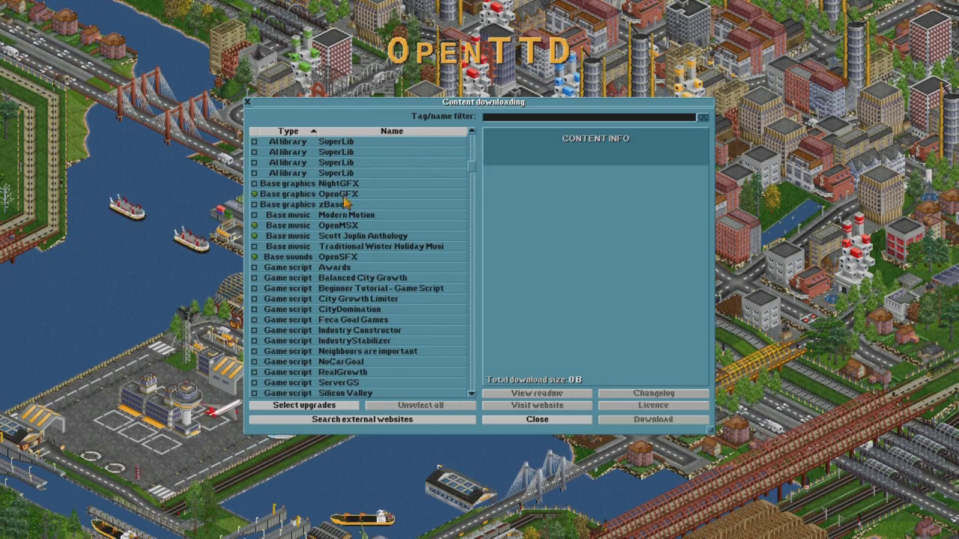
click(273, 195)
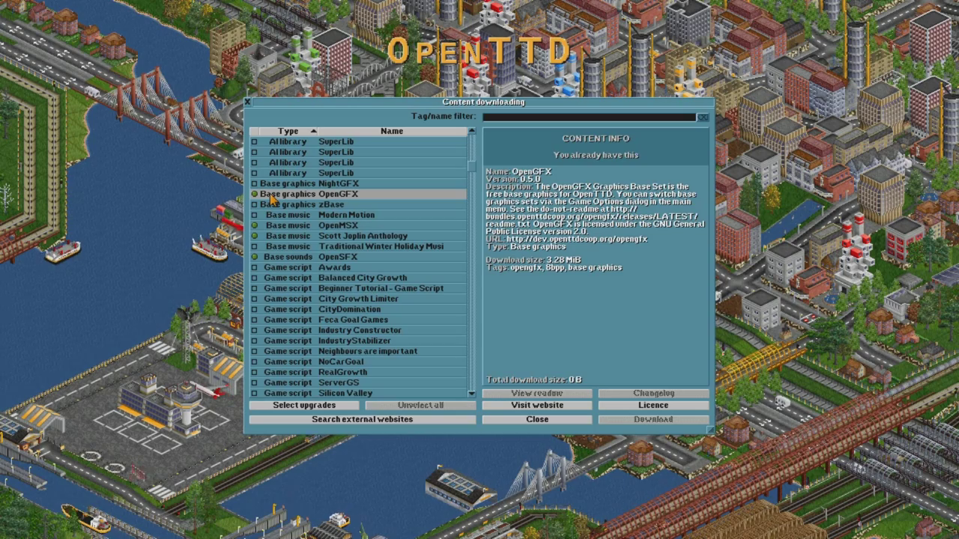
click(307, 227)
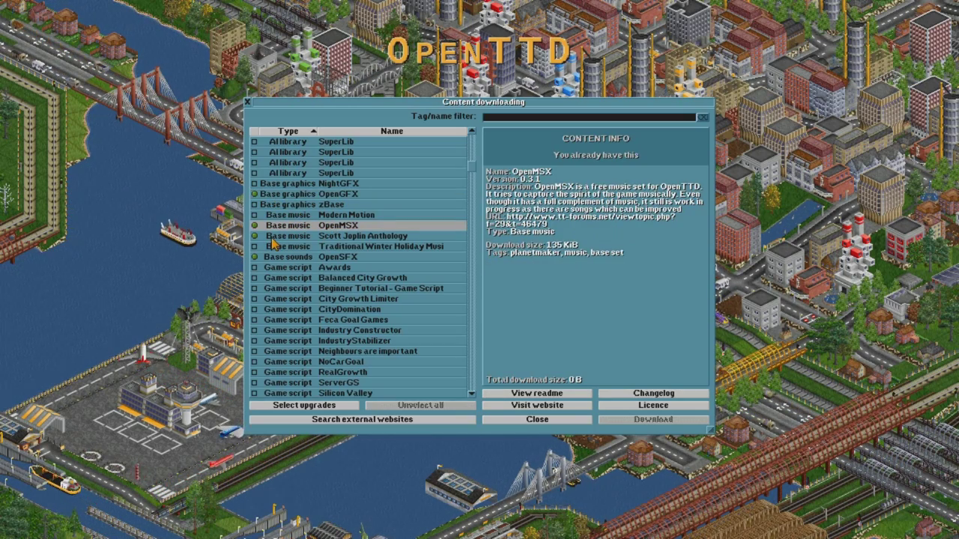
click(304, 238)
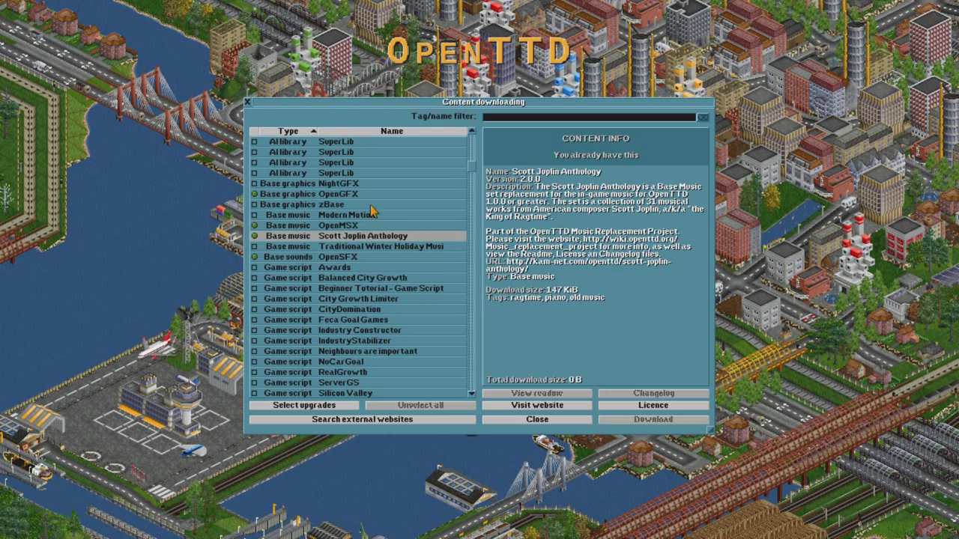
Step: Tick Traditional Winter Holiday Music and download the 183 KiB pack
click(286, 247)
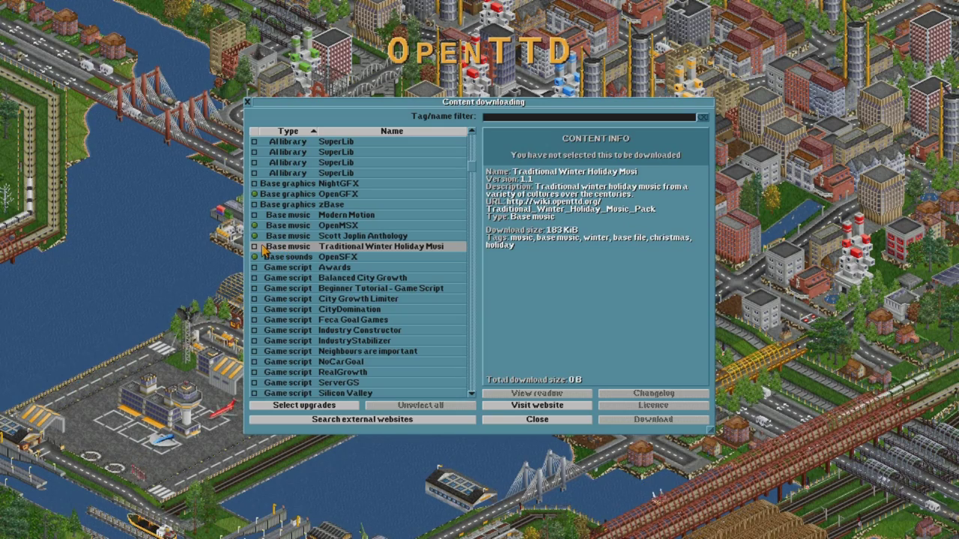
click(254, 246)
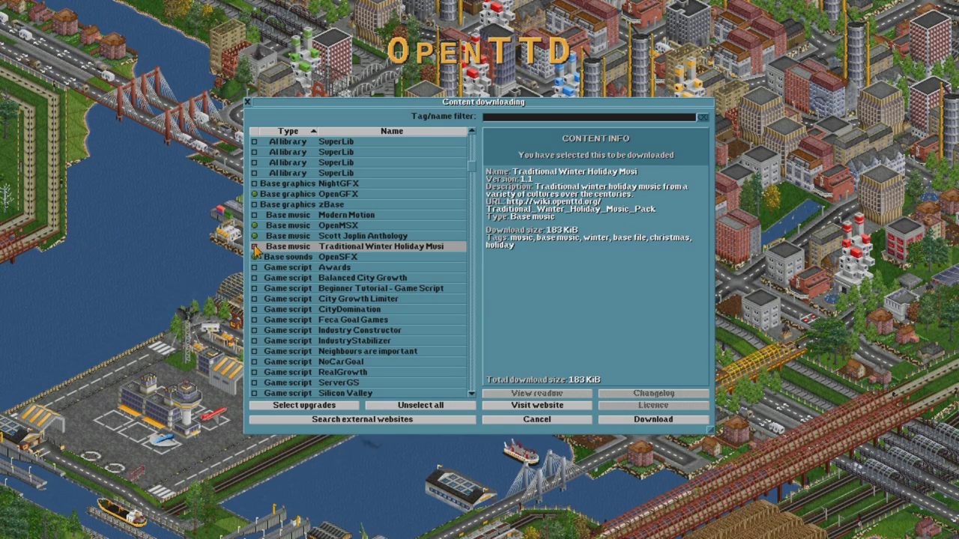
click(635, 423)
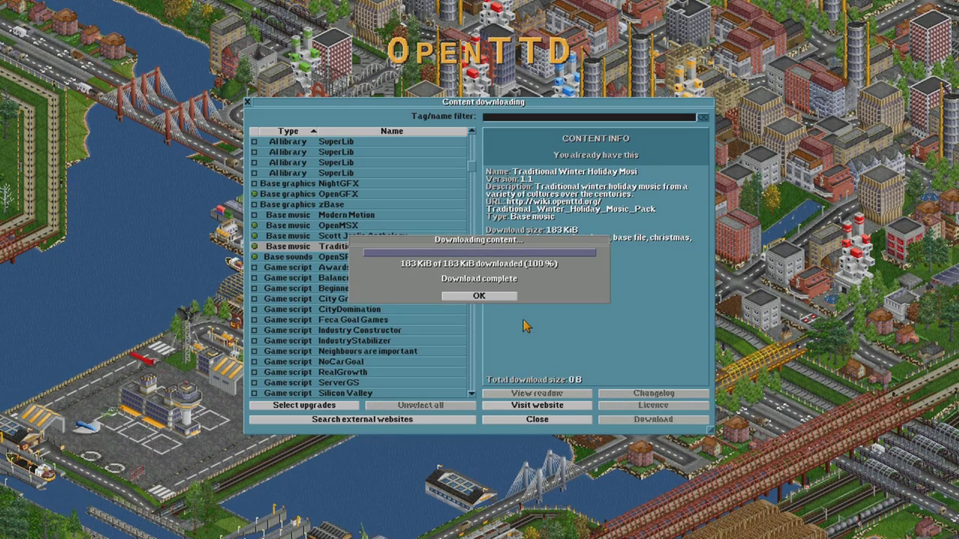
click(480, 297)
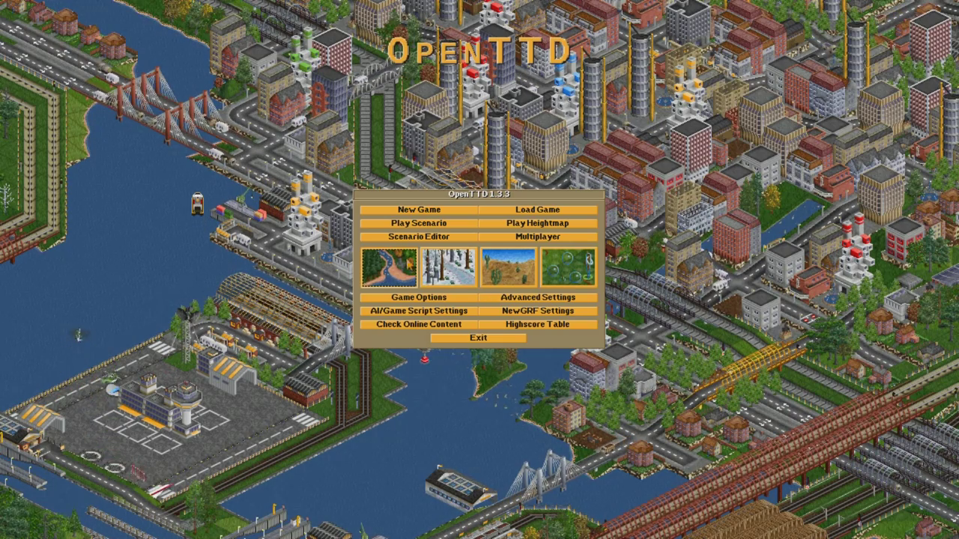
click(421, 298)
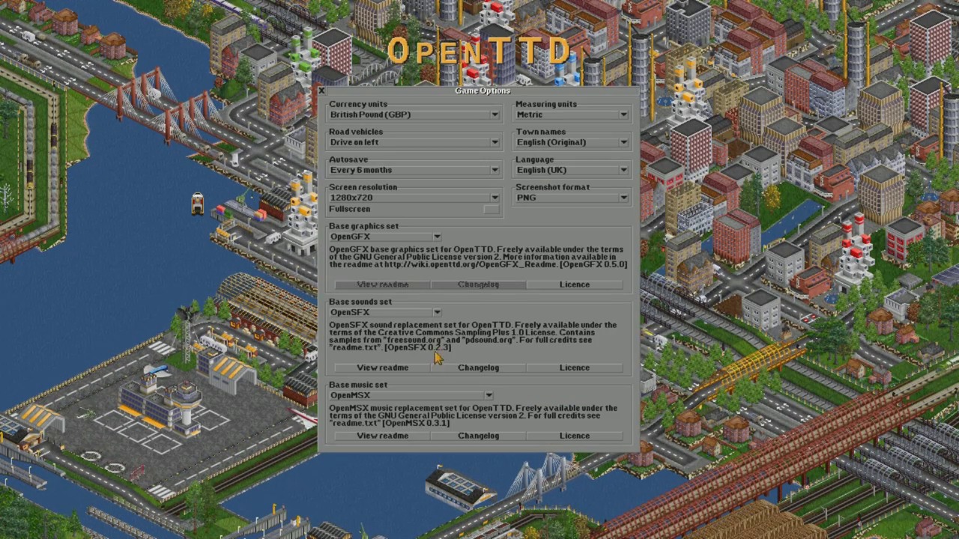
click(487, 395)
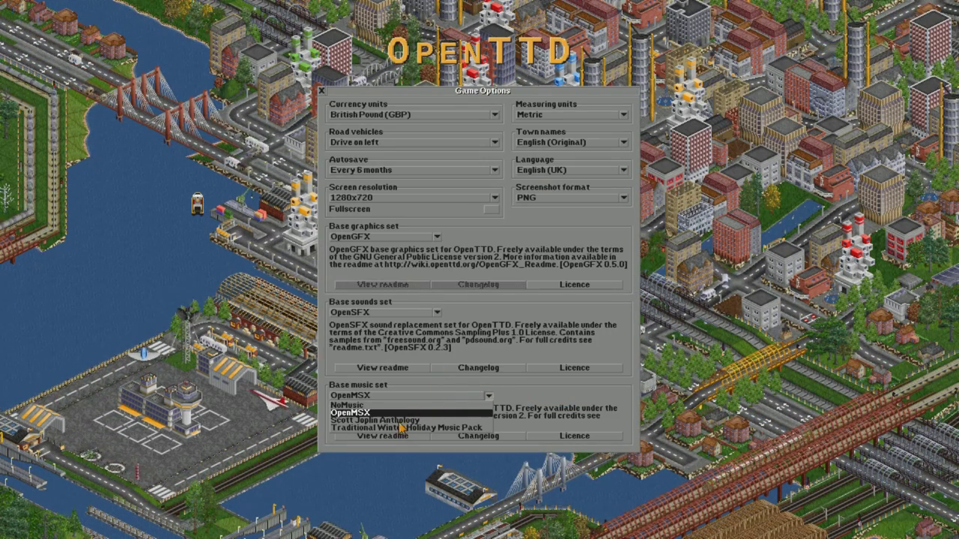
click(350, 412)
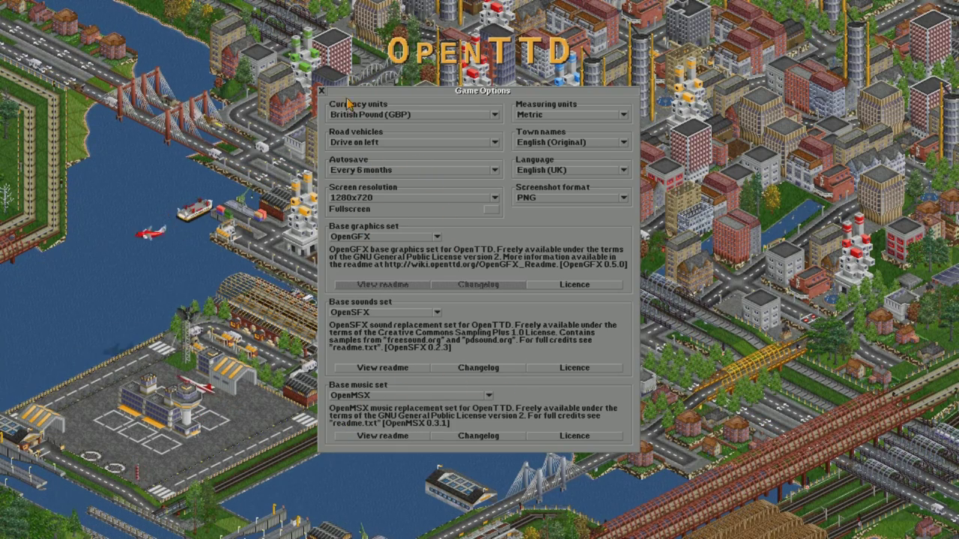
click(322, 91)
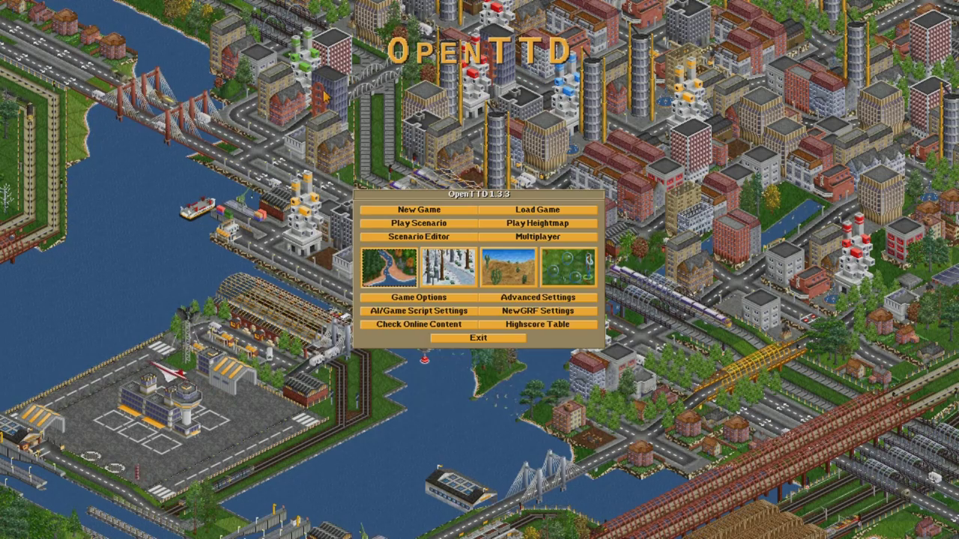
Step: Open the online content catalogue and scroll to the Base graphics entries
click(399, 326)
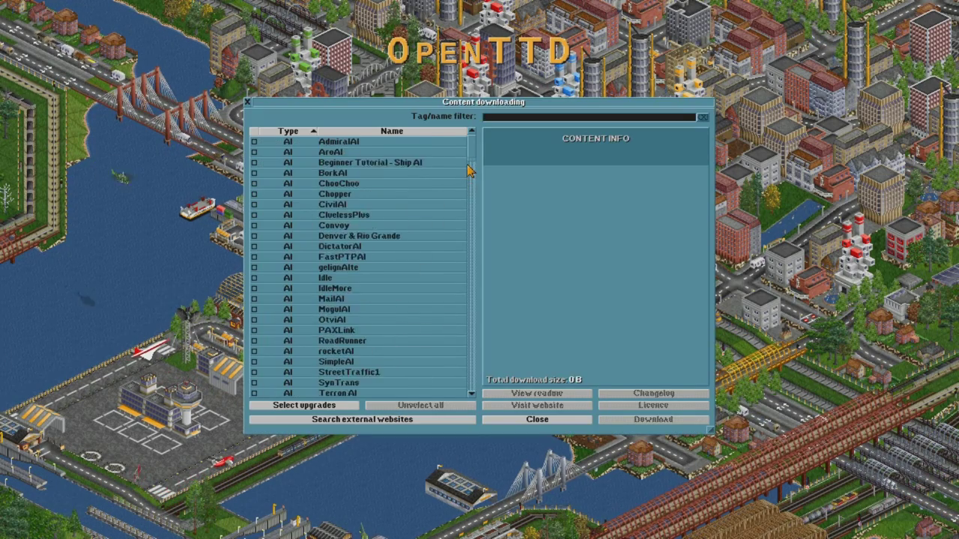
drag(474, 144, 473, 166)
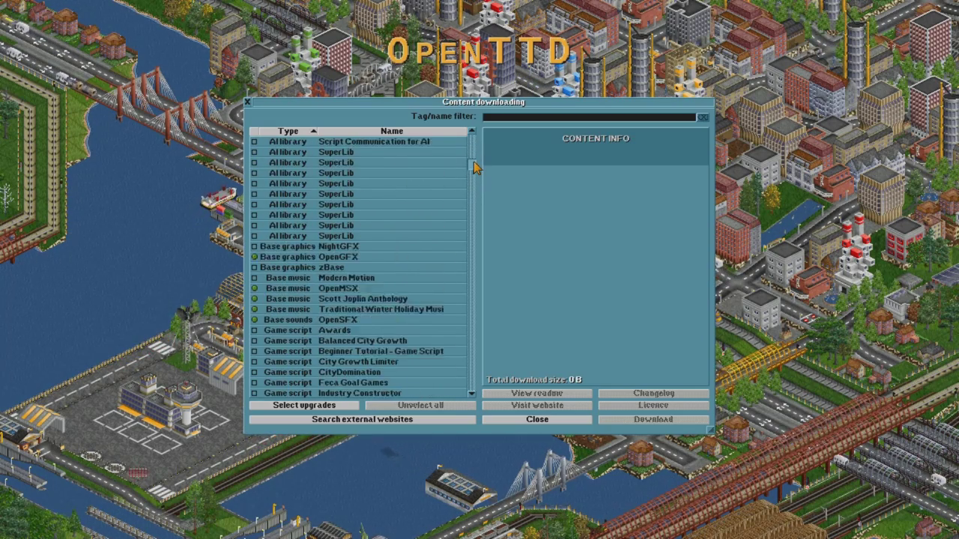
scroll(474, 167, up, 2)
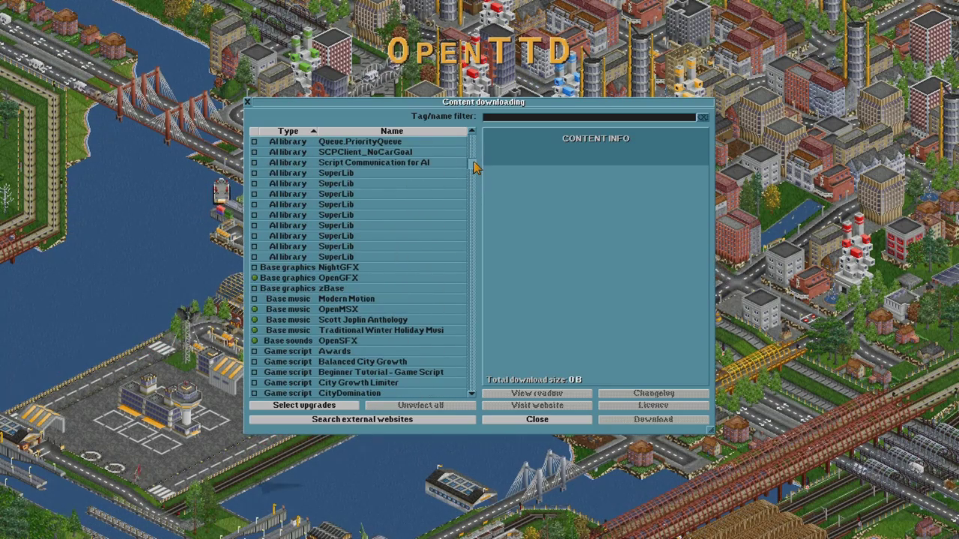
Step: Mark zBase instead of NightGFX and start its 273 MiB download
click(254, 268)
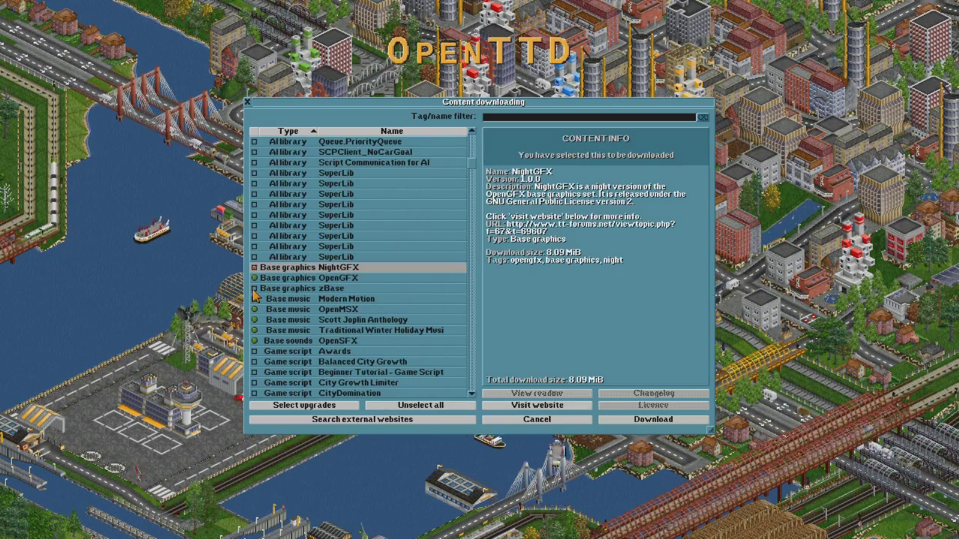
click(255, 290)
click(271, 268)
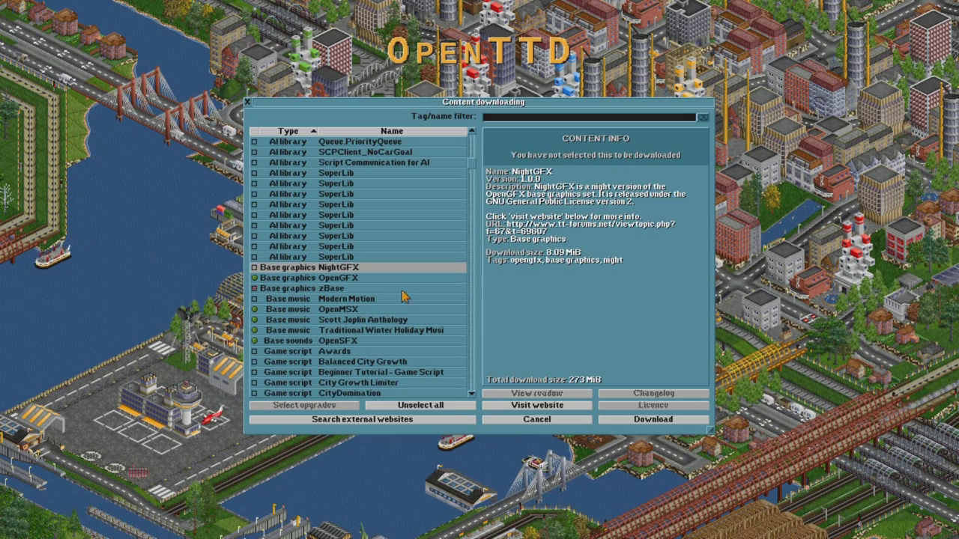
click(642, 424)
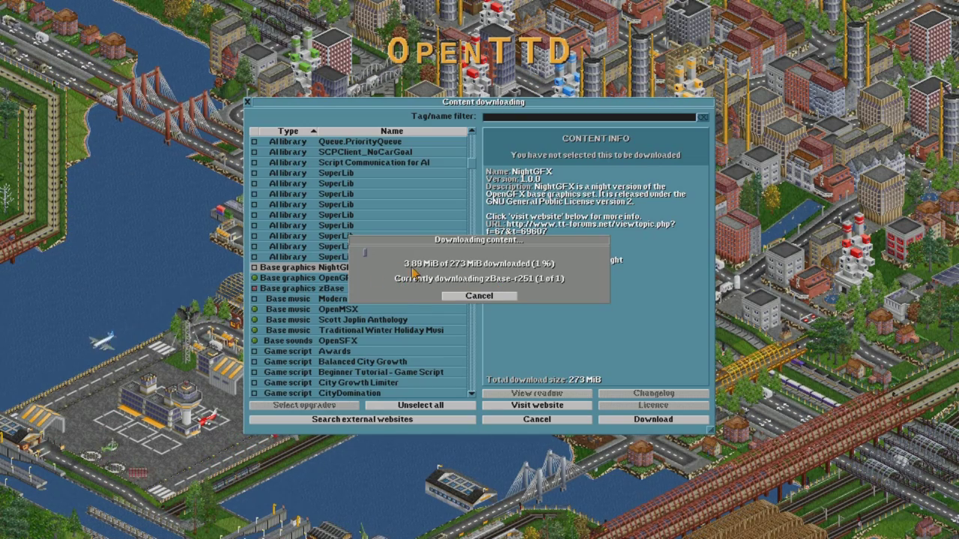
click(481, 299)
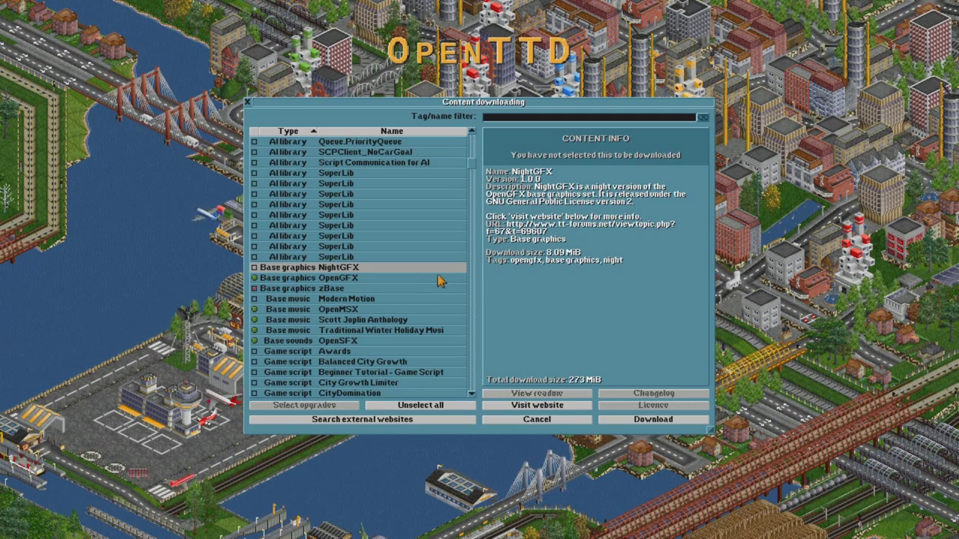
click(254, 289)
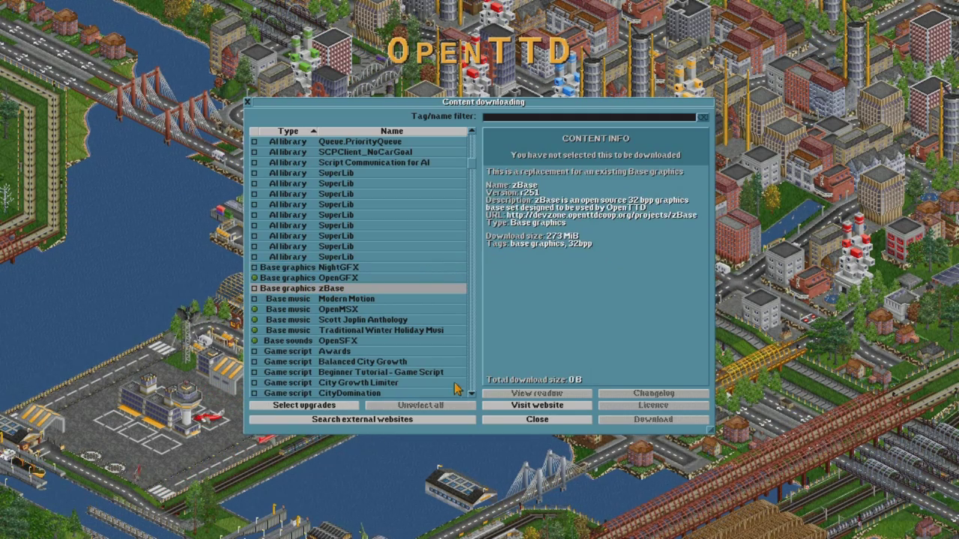
Step: Choose zBase in Game Options' Base graphics set and confirm it now shows zBase
click(536, 419)
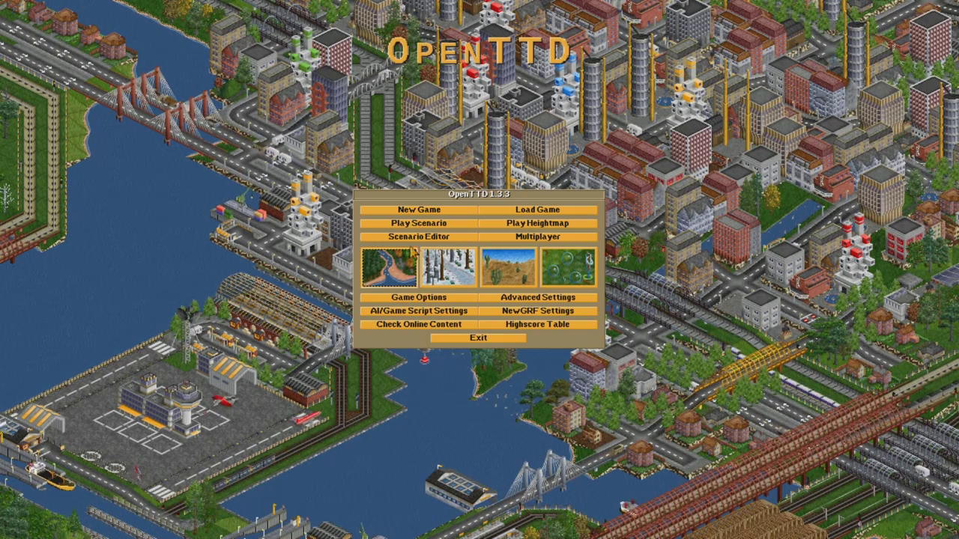
click(397, 281)
click(431, 237)
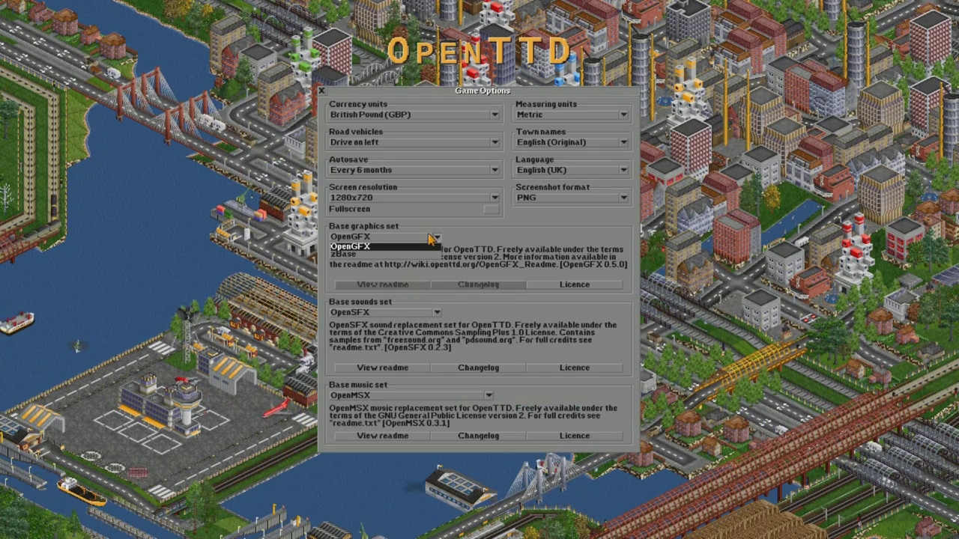
click(355, 255)
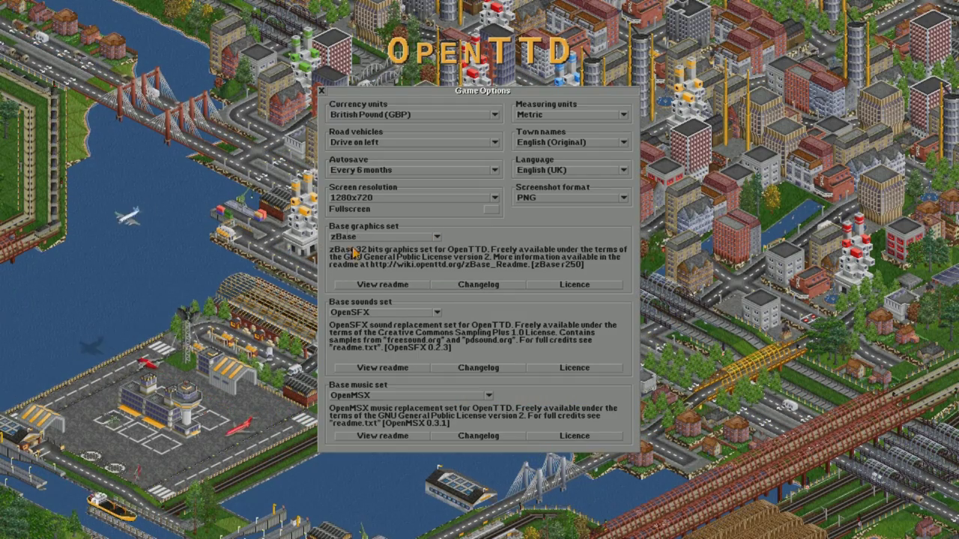
click(322, 91)
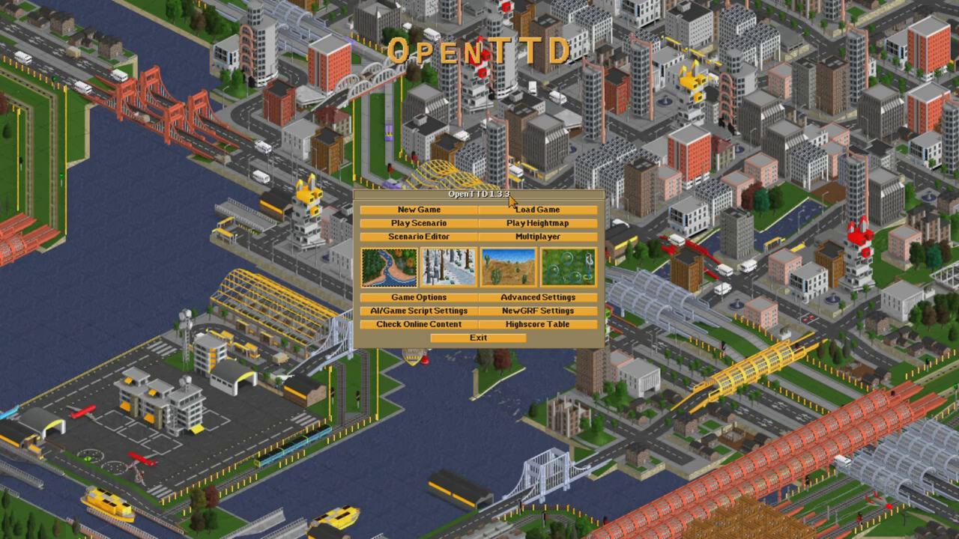
click(418, 297)
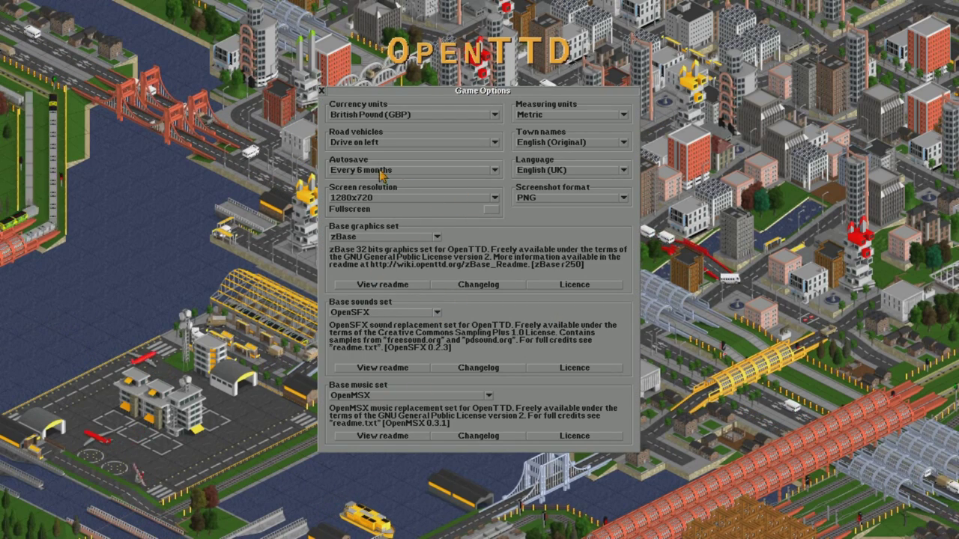
click(322, 91)
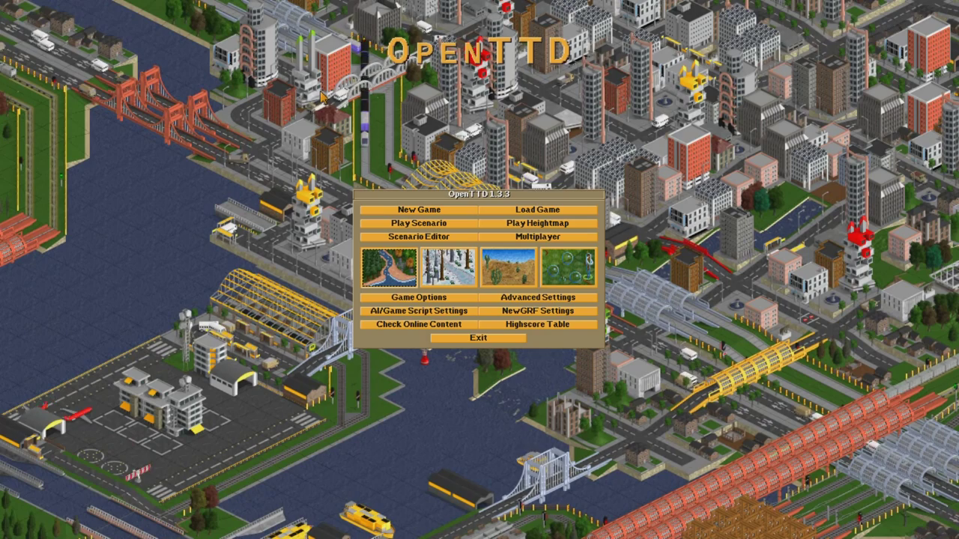
click(418, 324)
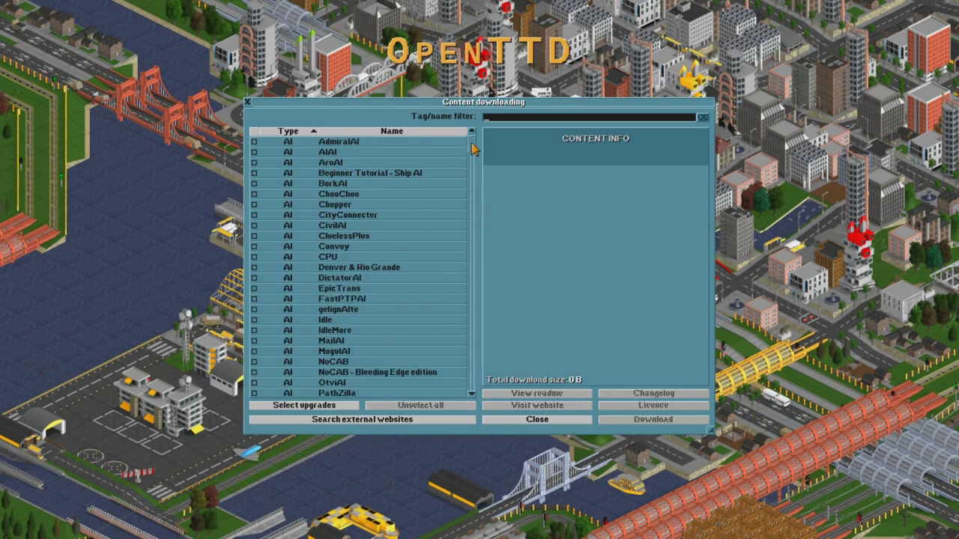
drag(476, 199, 455, 406)
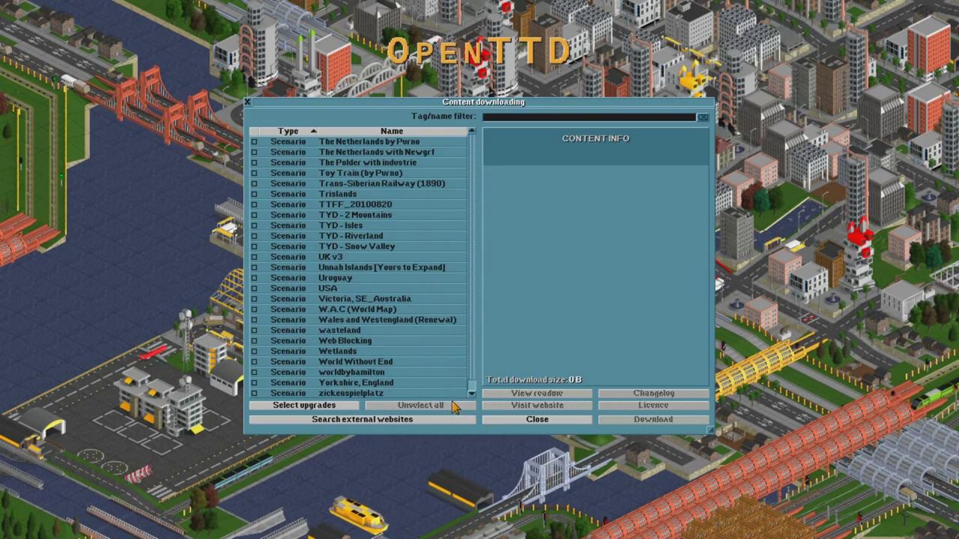
click(251, 103)
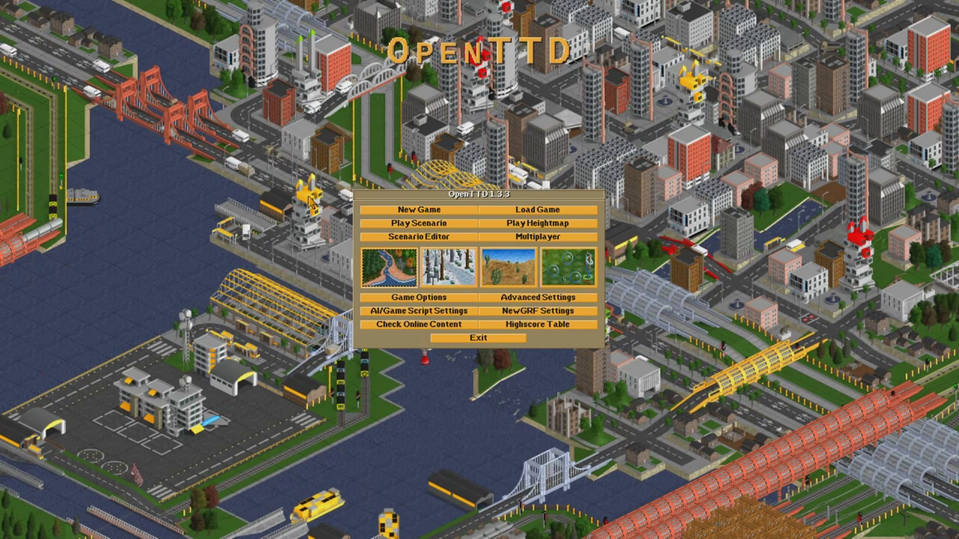
click(395, 315)
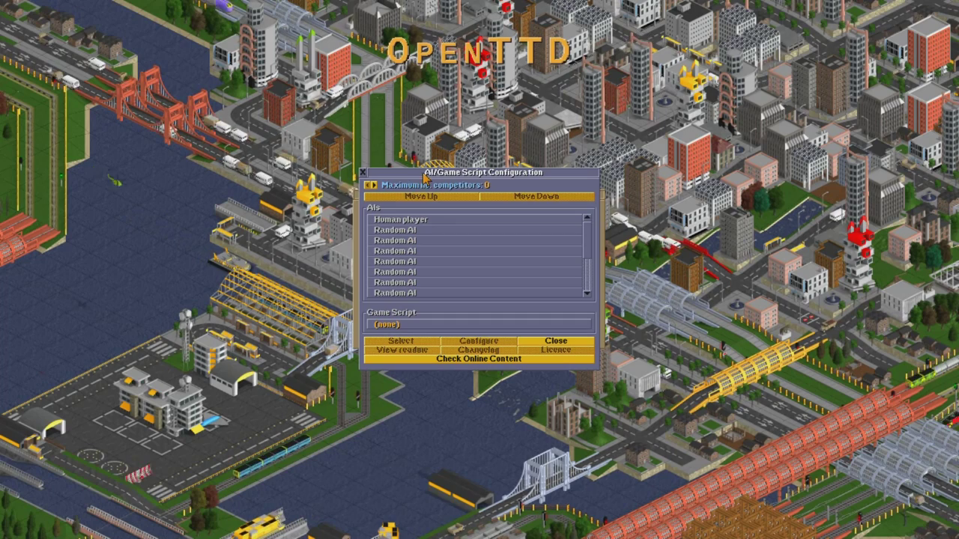
click(364, 173)
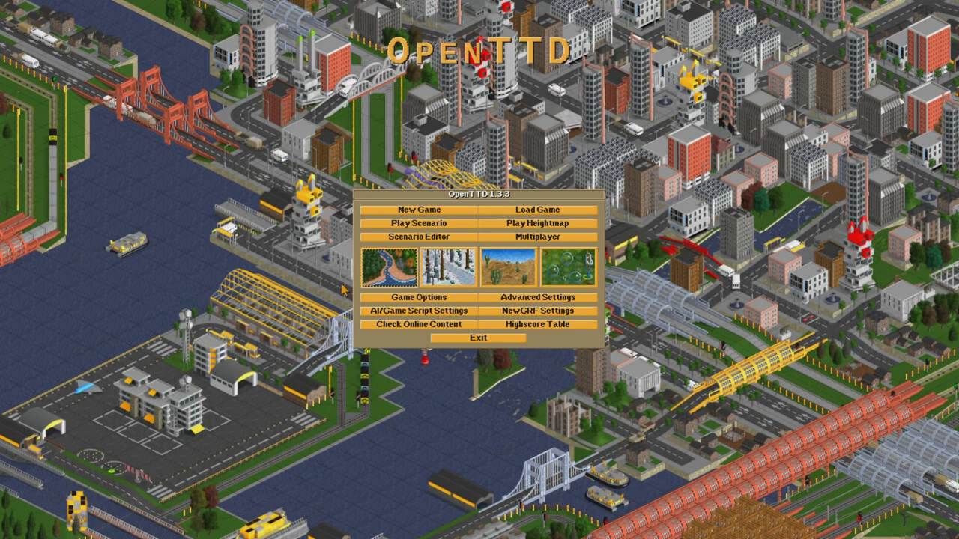
click(538, 325)
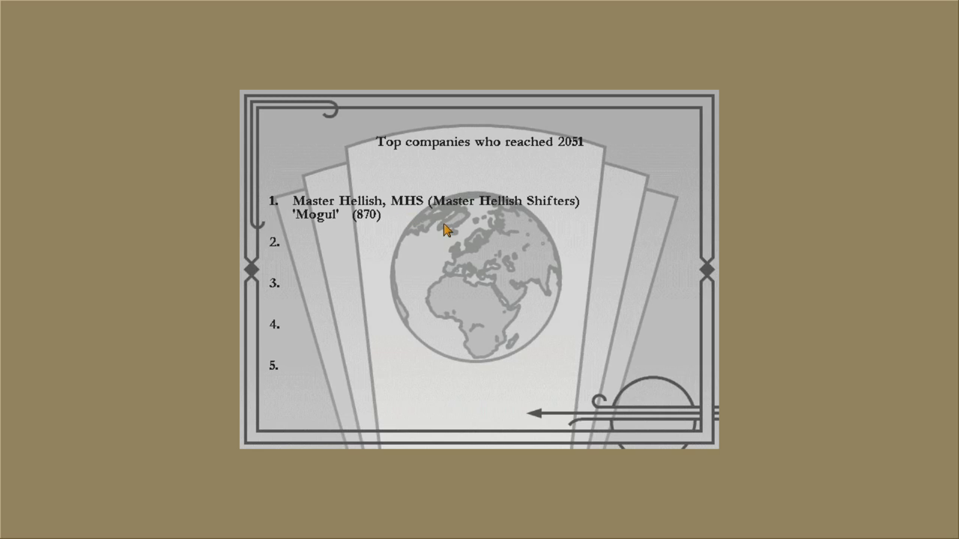
click(421, 271)
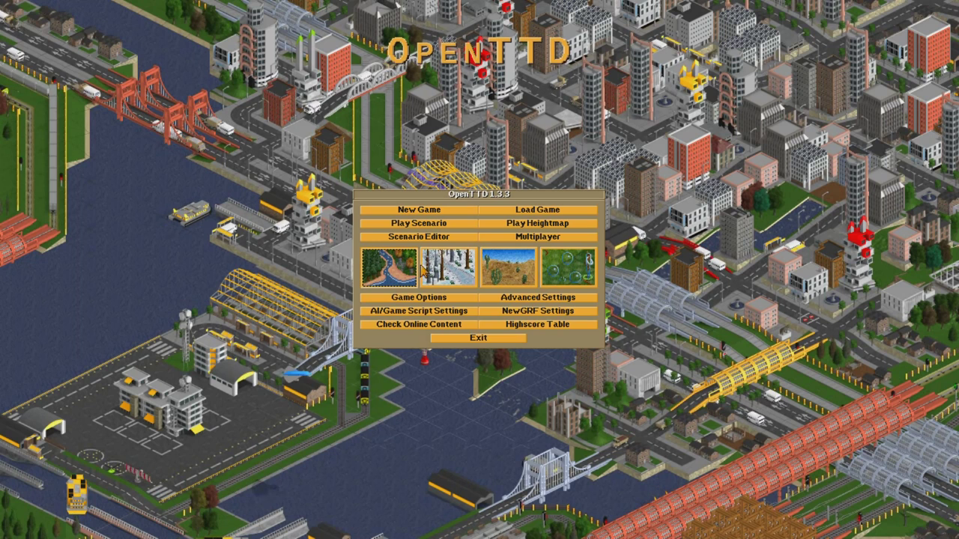
Step: Open Advanced Settings and expand the Interface, Interaction and Display options categories
click(531, 301)
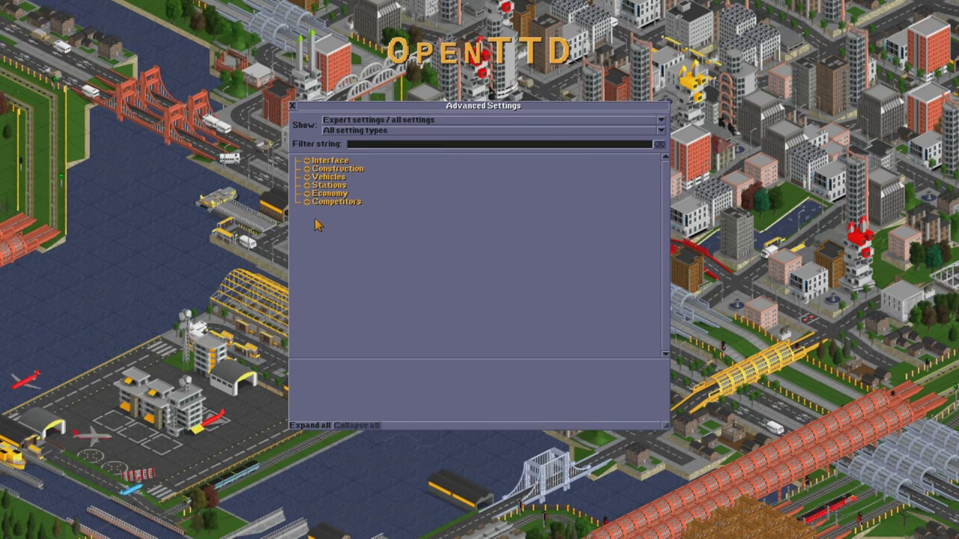
click(308, 163)
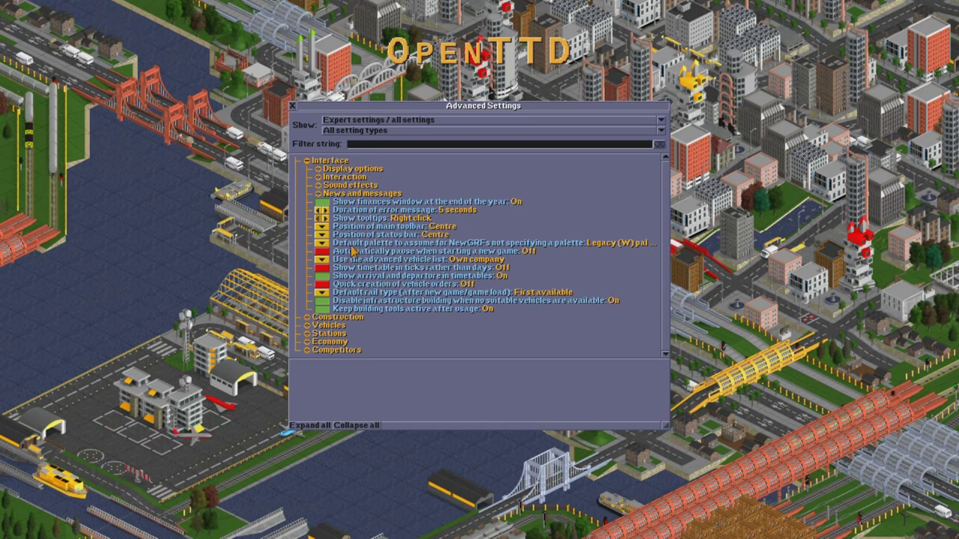
click(330, 176)
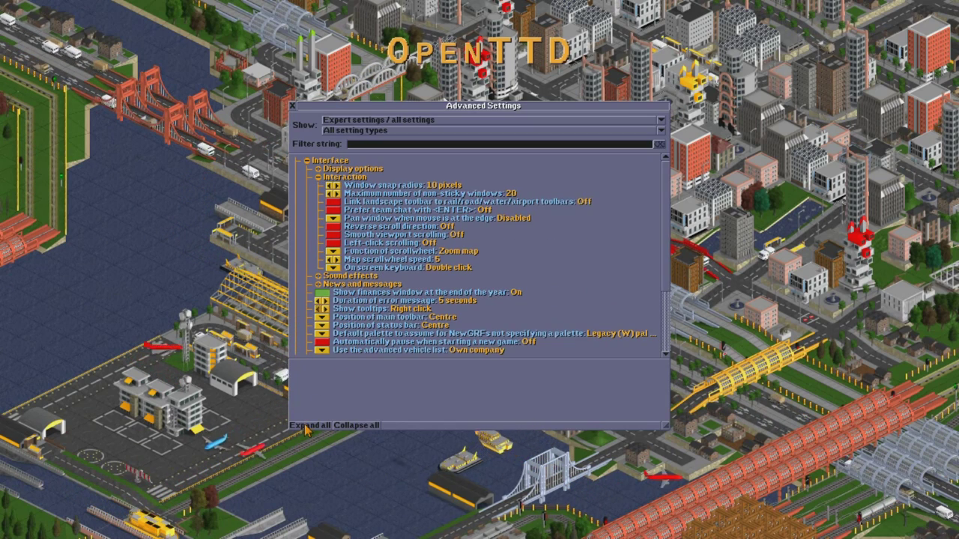
click(351, 169)
mouse_move(666, 171)
mouse_down()
mouse_move(650, 356)
mouse_move(653, 244)
mouse_move(662, 176)
mouse_move(677, 160)
mouse_move(664, 195)
mouse_move(657, 349)
mouse_move(678, 159)
mouse_up()
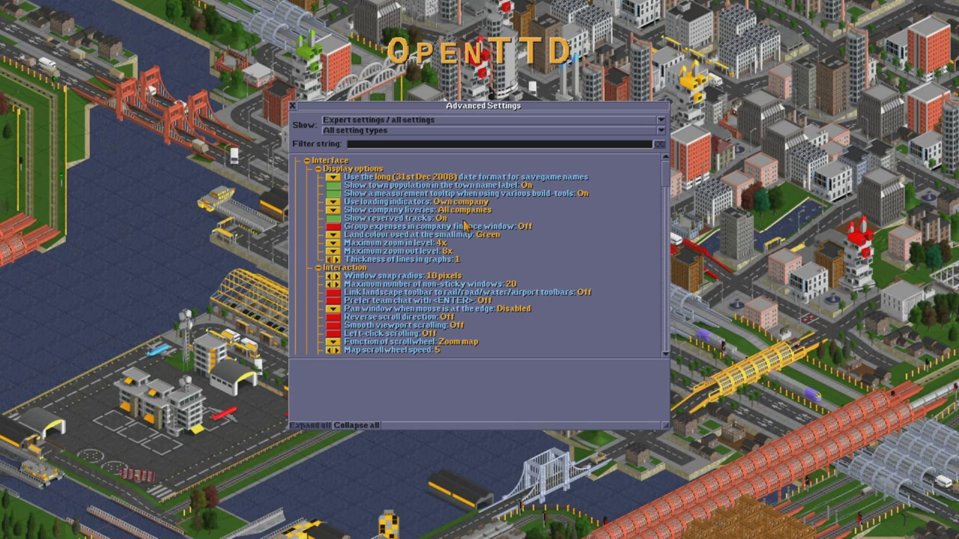
scroll(443, 215, down, 2)
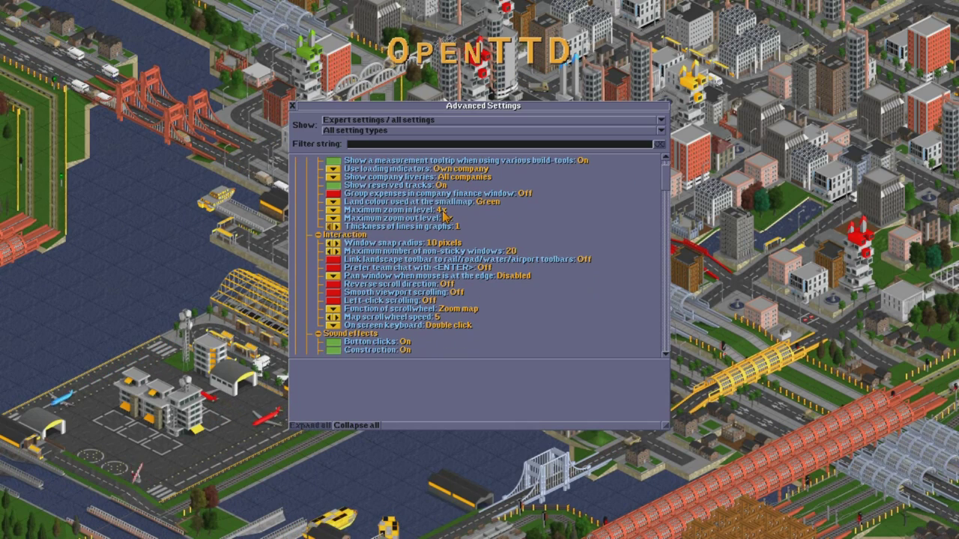